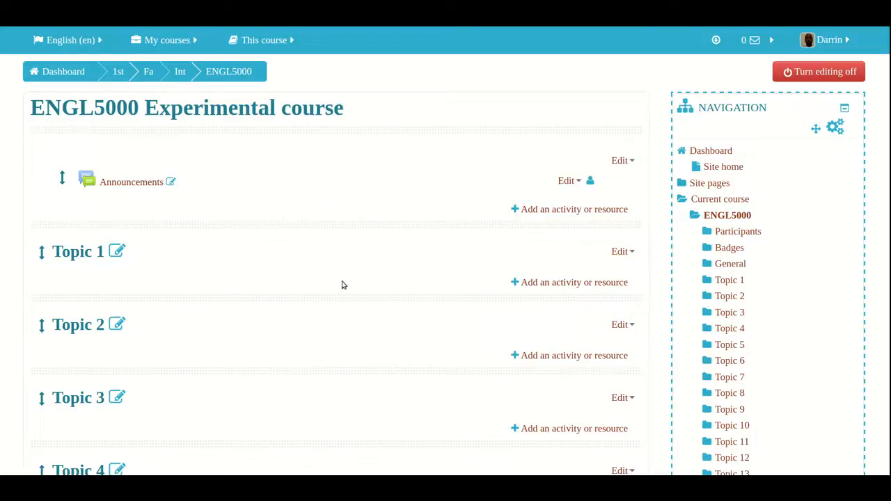
- Switch to the Word document to review the Moodle Objectives, and return to the course page in the browser
{"action": "mouse_move", "coordinate": [6, 119]}
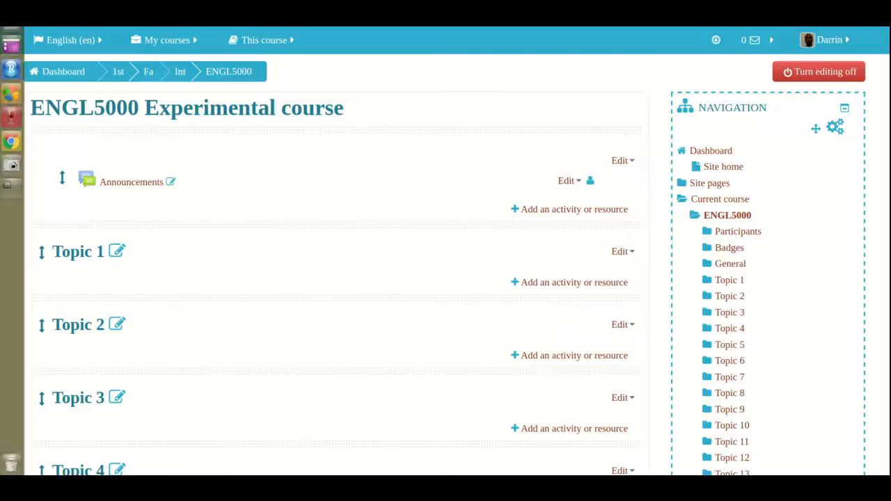
{"action": "left_click", "coordinate": [5, 119]}
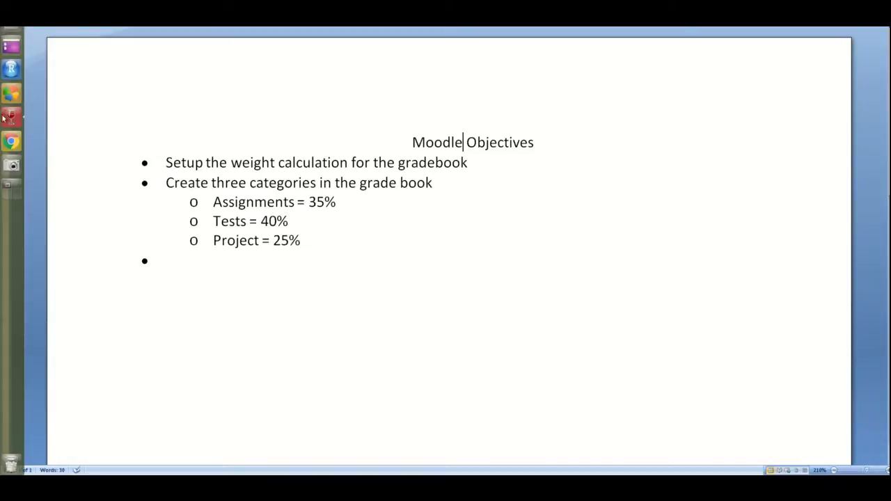
{"action": "left_click", "coordinate": [10, 140]}
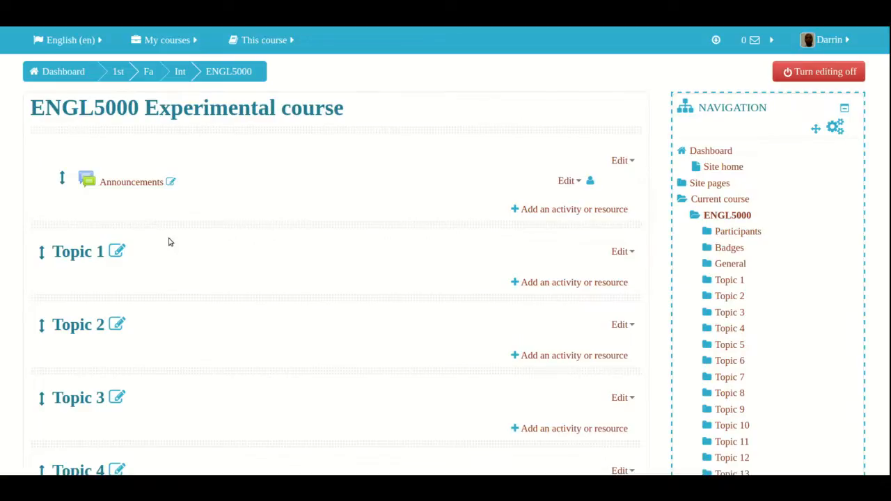
- Open the gradebook setup page of the ENGL5000 Experimental course from the course administration options
{"action": "scroll", "coordinate": [169, 242], "scroll_direction": "down", "scroll_amount": 6}
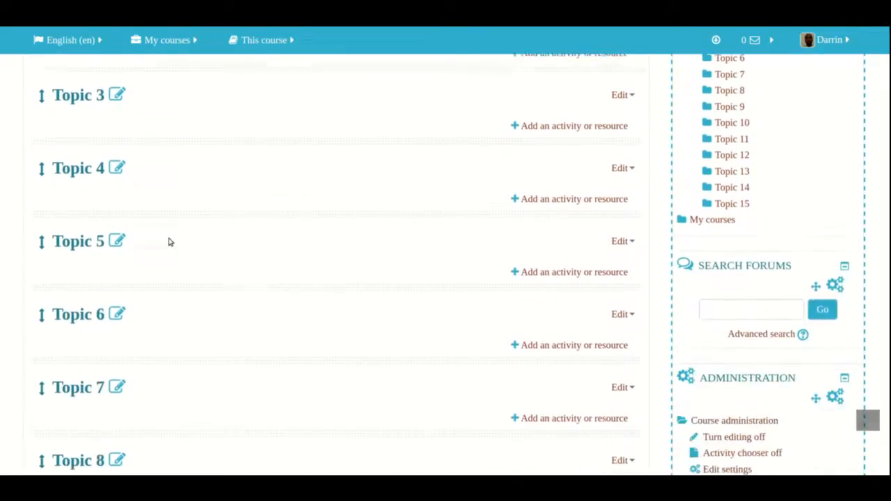
{"action": "scroll", "coordinate": [168, 242], "scroll_direction": "down", "scroll_amount": 2}
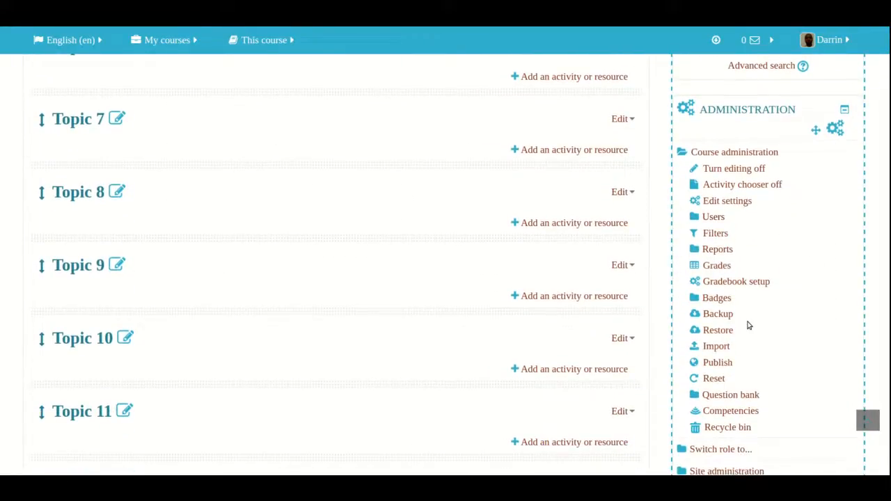
{"action": "left_click", "coordinate": [736, 282]}
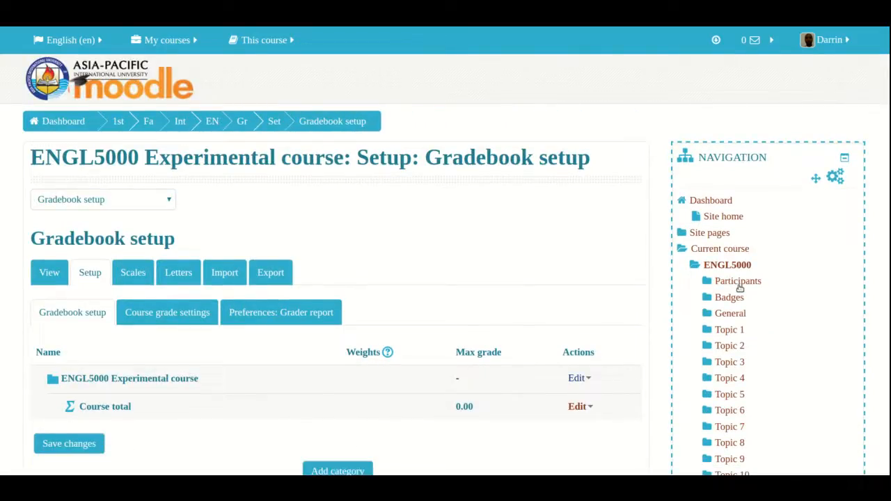
- Set the ENGL5000 Experimental course grade category's aggregation to Simple weighted mean of grades and save the changes
{"action": "scroll", "coordinate": [739, 287], "scroll_direction": "down", "scroll_amount": 3}
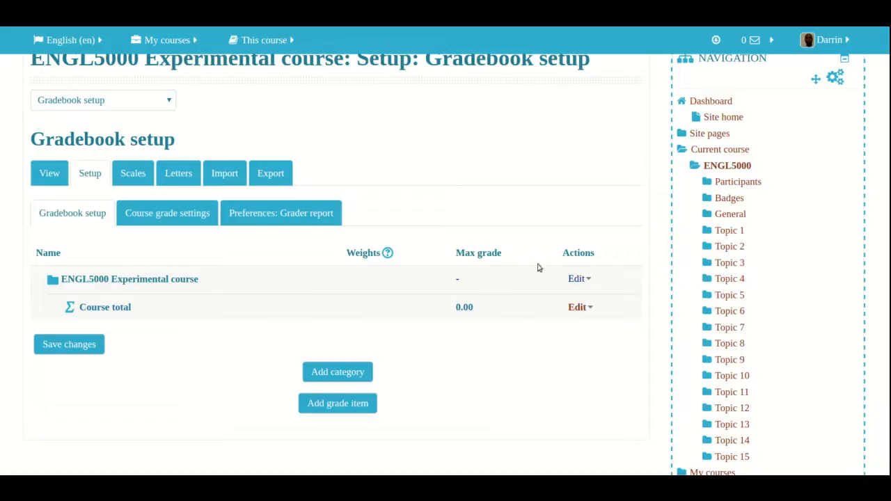
{"action": "left_click", "coordinate": [587, 279]}
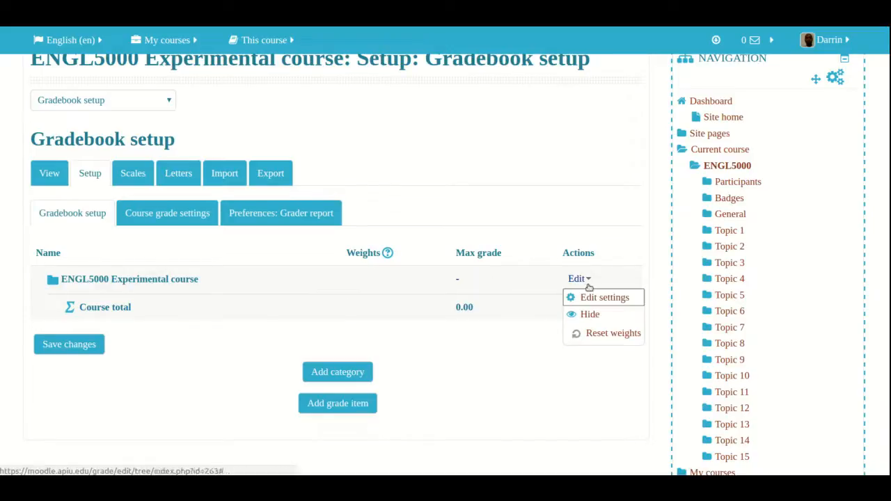
{"action": "left_click", "coordinate": [588, 298]}
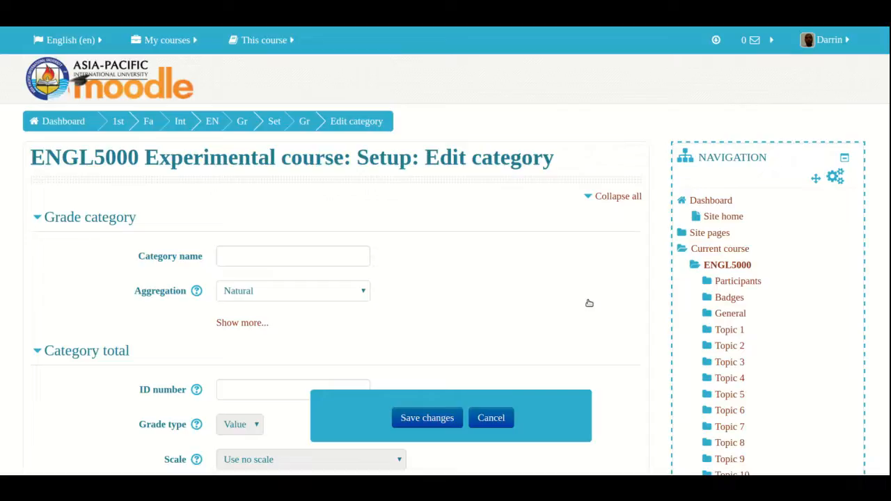
{"action": "scroll", "coordinate": [589, 303], "scroll_direction": "down", "scroll_amount": 1}
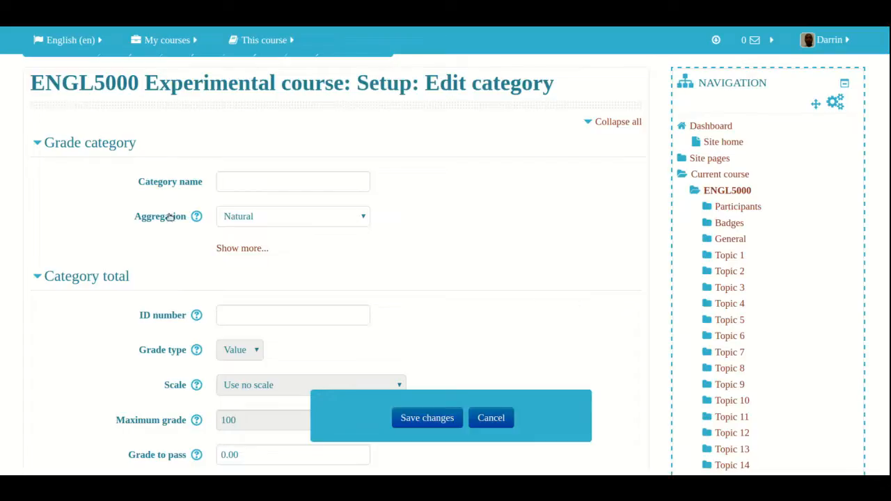
{"action": "left_click", "coordinate": [246, 224]}
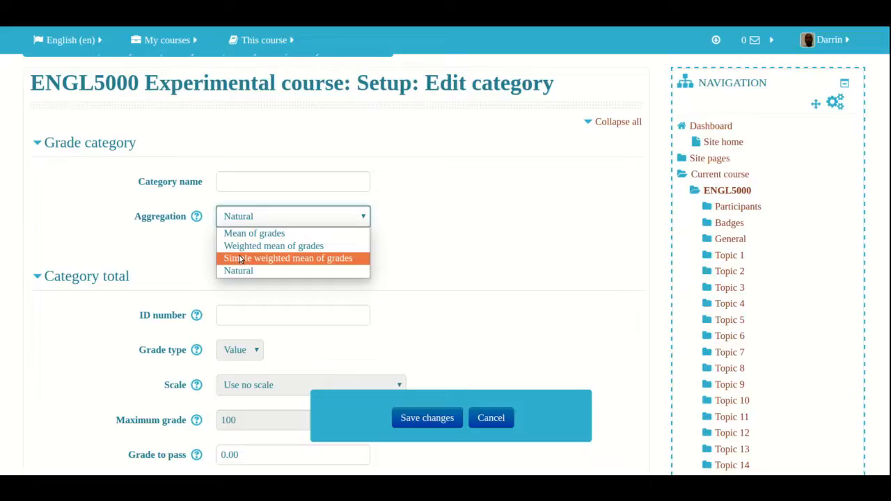
{"action": "left_click", "coordinate": [241, 258]}
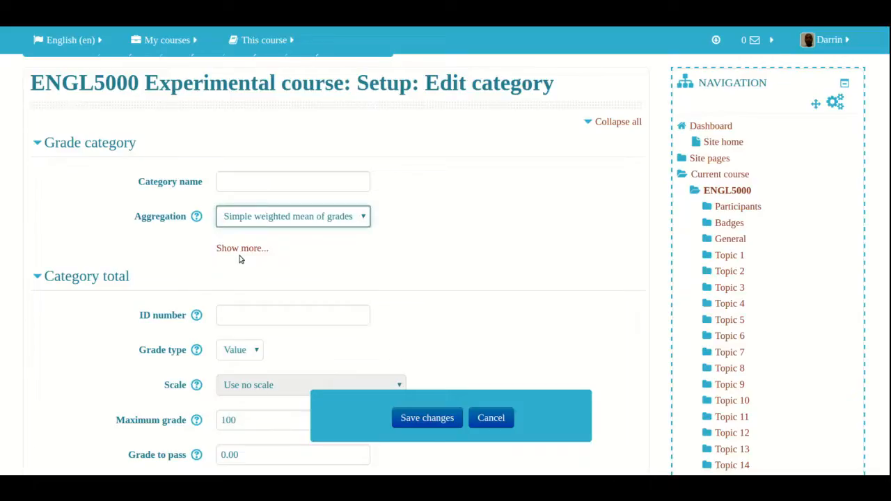
{"action": "scroll", "coordinate": [295, 266], "scroll_direction": "down", "scroll_amount": 6}
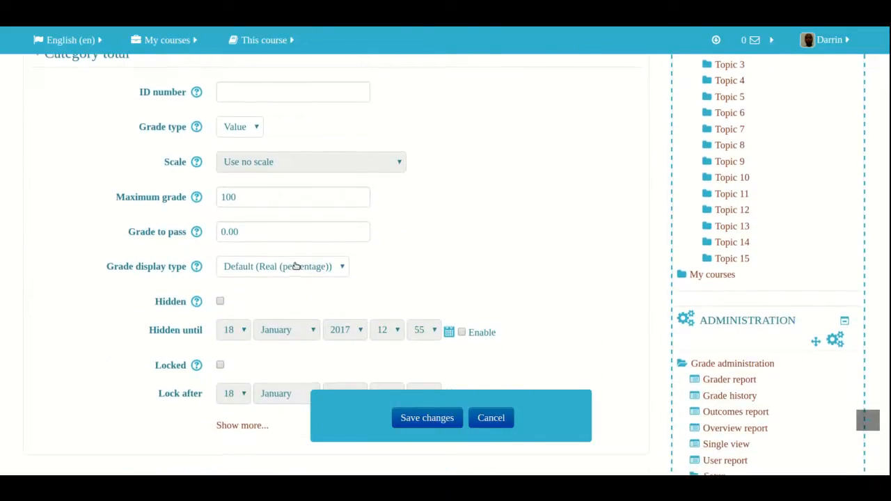
{"action": "scroll", "coordinate": [295, 267], "scroll_direction": "up", "scroll_amount": 2}
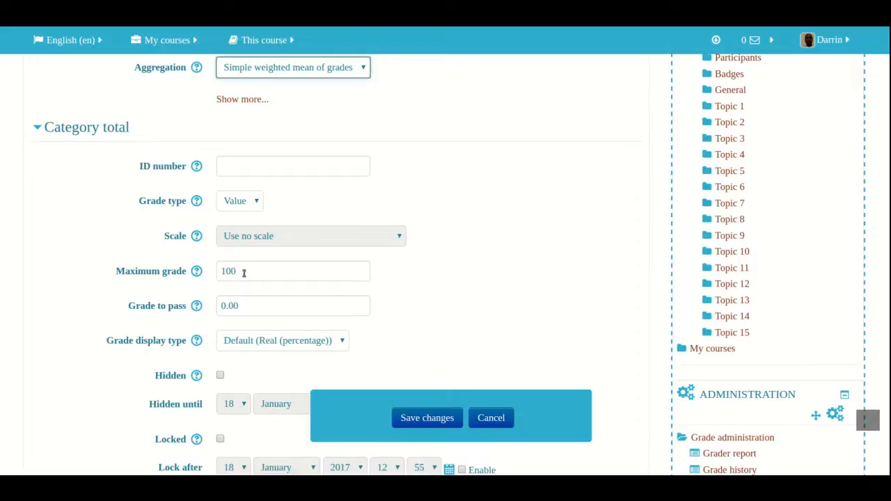
{"action": "left_click", "coordinate": [423, 420]}
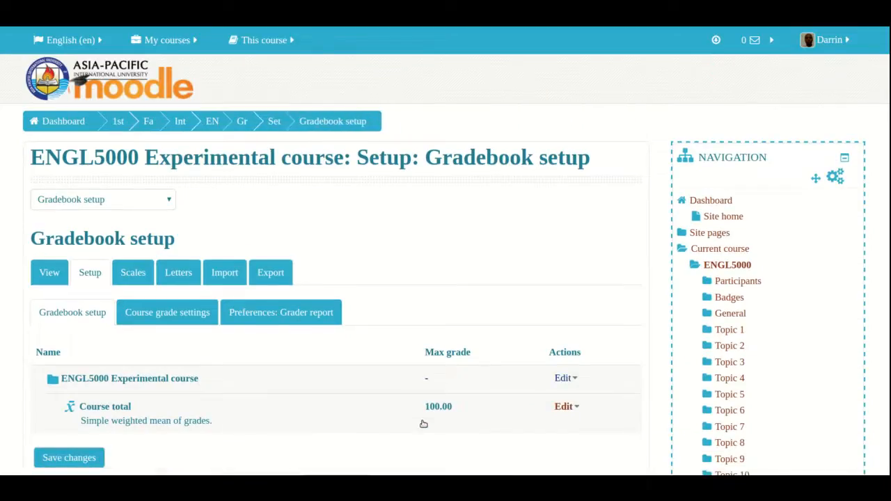
- Check the course total's aggregation method in the gradebook and review the category objectives in the Word document
{"action": "scroll", "coordinate": [430, 436], "scroll_direction": "down", "scroll_amount": 2}
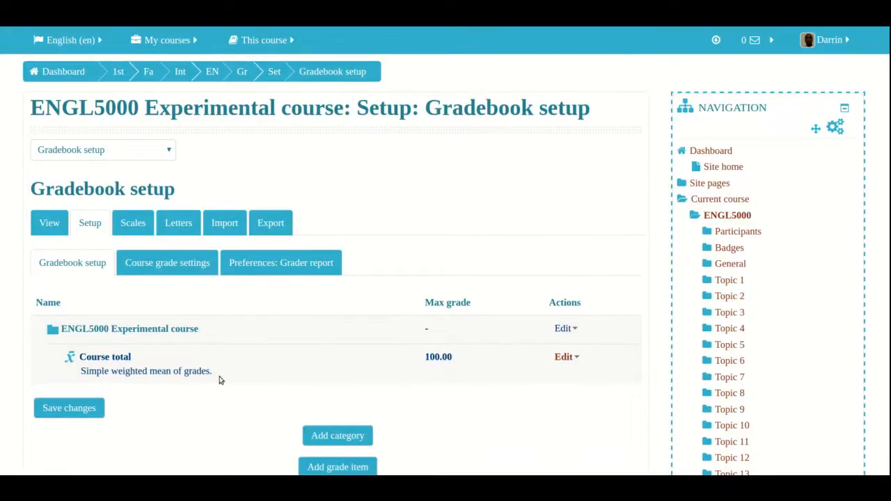
{"action": "mouse_move", "coordinate": [213, 375]}
{"action": "left_mouse_down"}
{"action": "mouse_move", "coordinate": [73, 376]}
{"action": "mouse_move", "coordinate": [223, 370]}
{"action": "left_mouse_up"}
{"action": "left_click", "coordinate": [80, 376]}
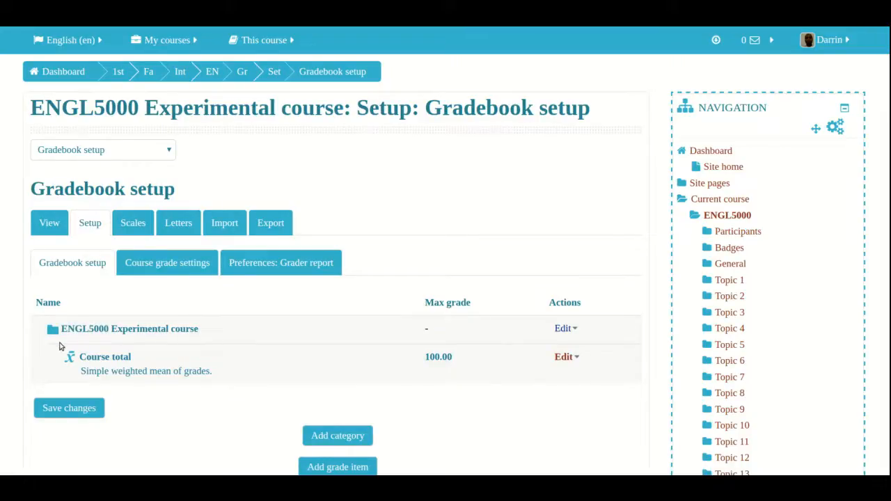
{"action": "mouse_move", "coordinate": [3, 154]}
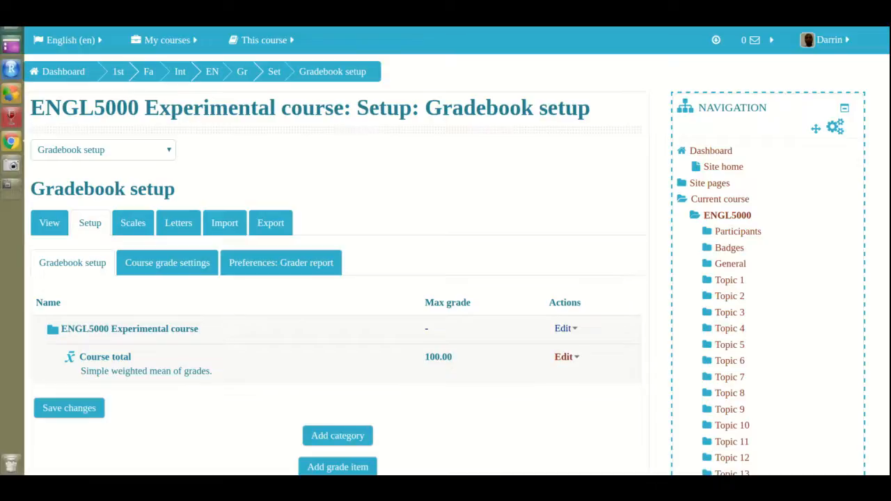
{"action": "left_click", "coordinate": [11, 118]}
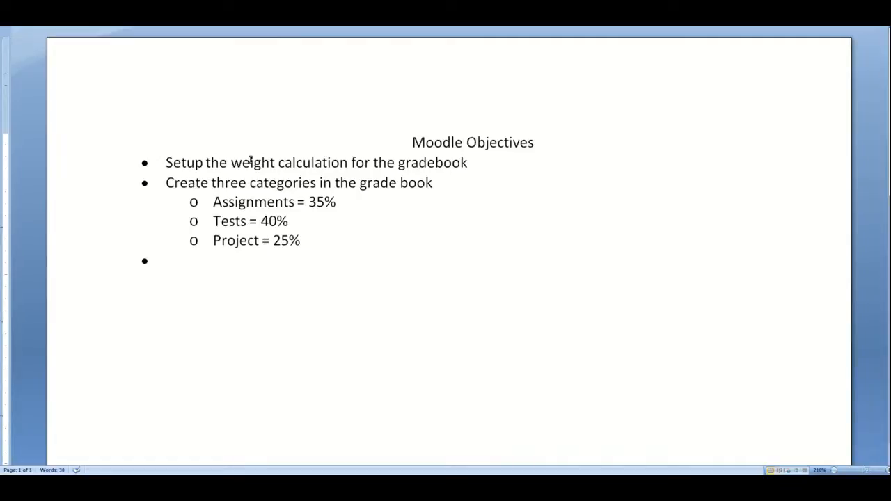
{"action": "key", "text": "alt+Tab"}
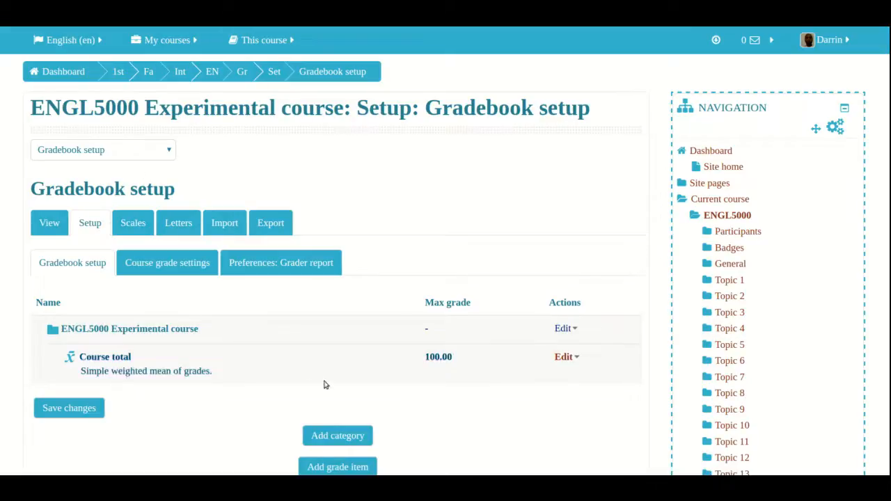
- Start a new grade category named "Assignments", checking the name's wording against the objectives document
{"action": "left_click", "coordinate": [334, 437]}
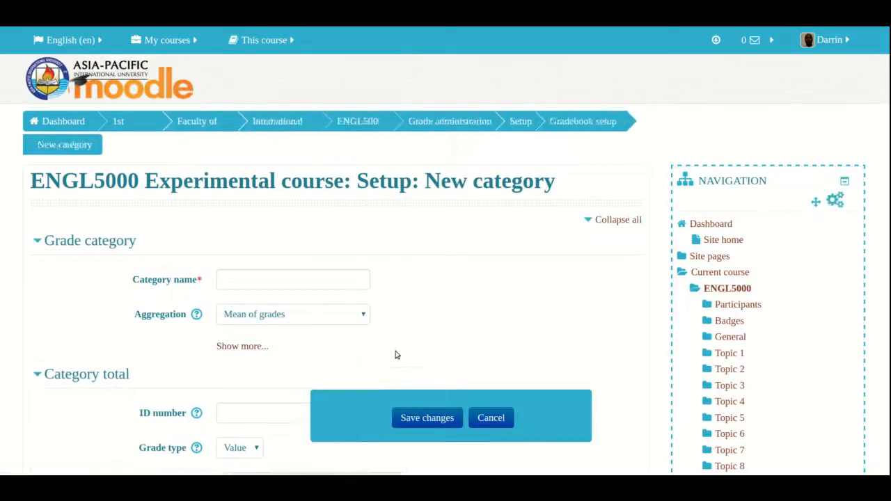
{"action": "left_click", "coordinate": [246, 250]}
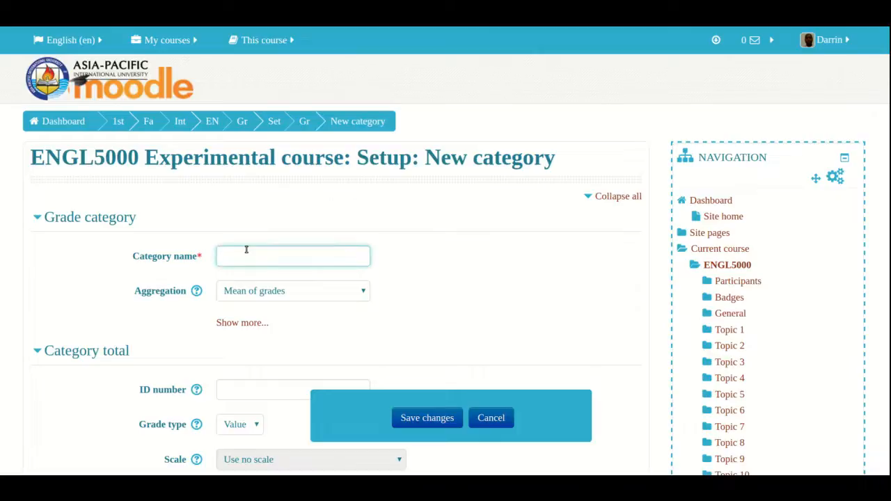
{"action": "type", "text": "Assignment"}
{"action": "left_click", "coordinate": [13, 119]}
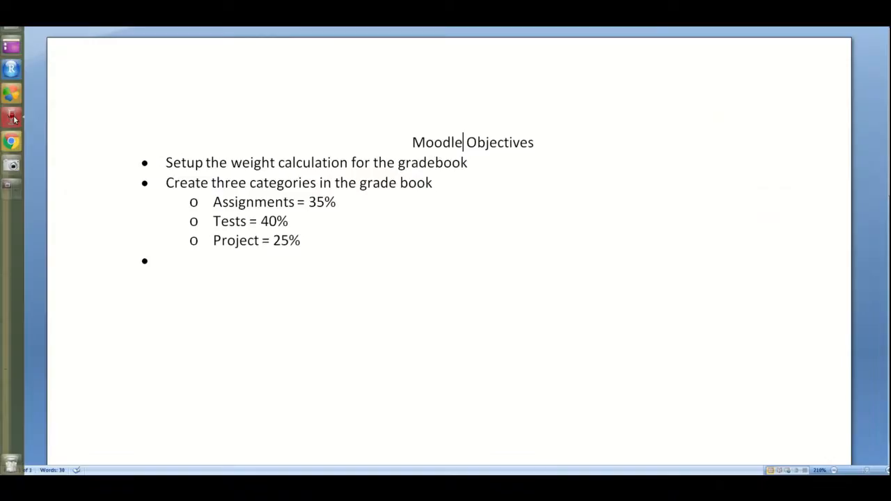
{"action": "left_click", "coordinate": [10, 143]}
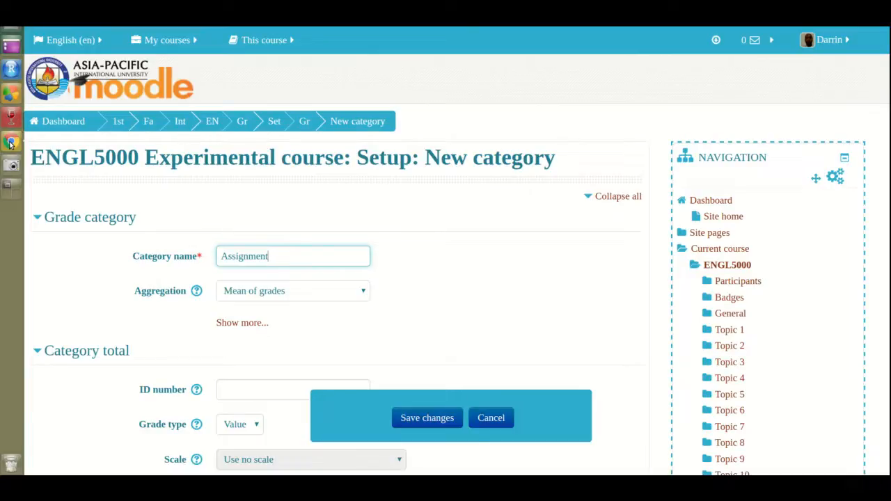
{"action": "type", "text": "s"}
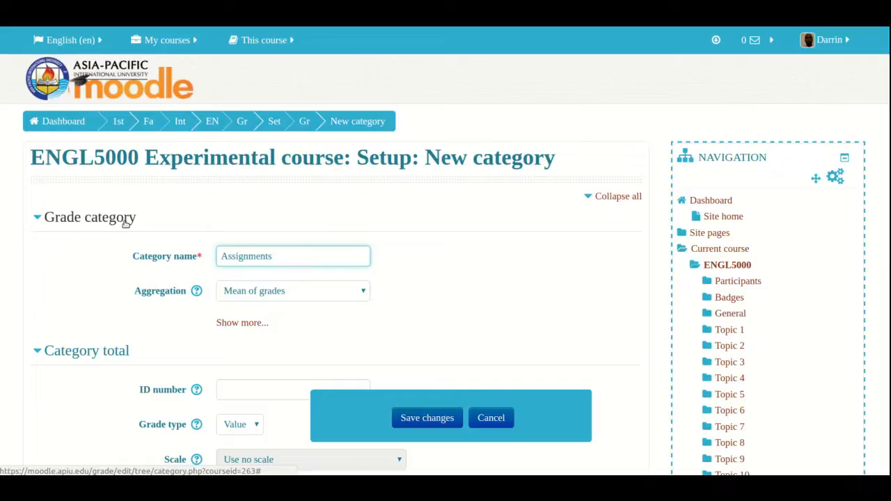
- Set the Assignments category's maximum grade to 35, keeping the Mean of grades aggregation and the Value grade type
{"action": "left_click", "coordinate": [254, 296]}
{"action": "left_click", "coordinate": [254, 298]}
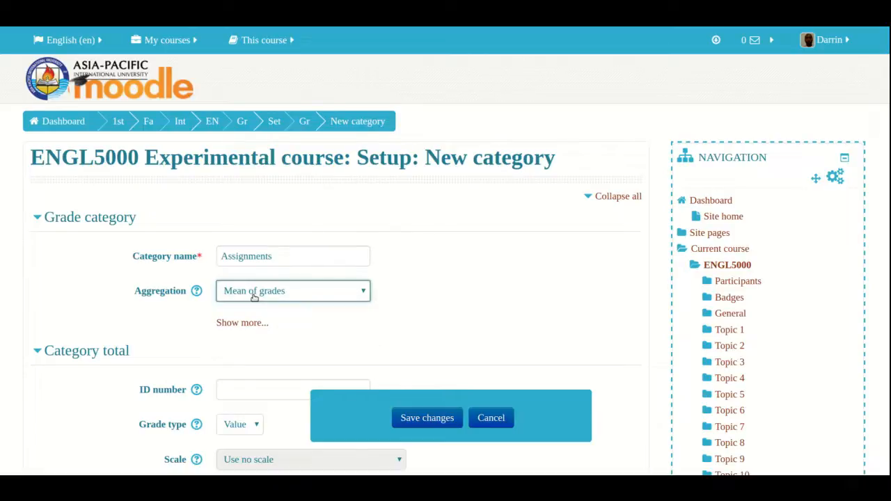
{"action": "scroll", "coordinate": [233, 359], "scroll_direction": "down", "scroll_amount": 5}
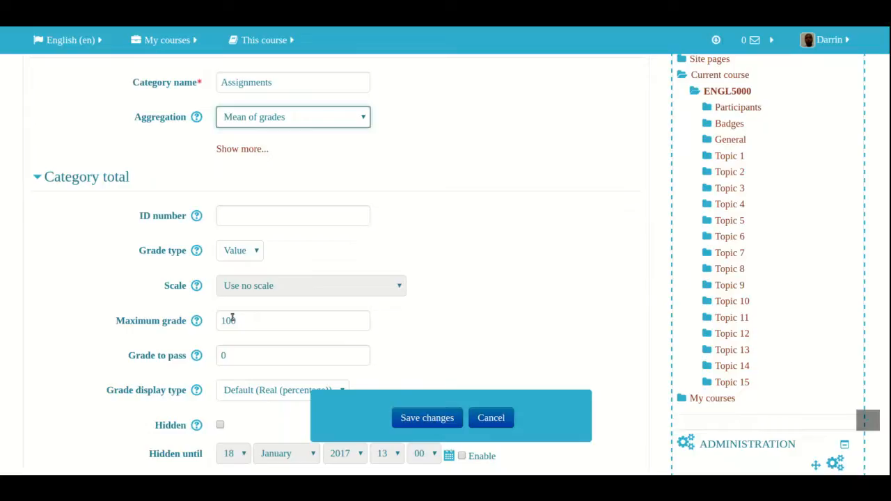
{"action": "scroll", "coordinate": [234, 318], "scroll_direction": "down", "scroll_amount": 2}
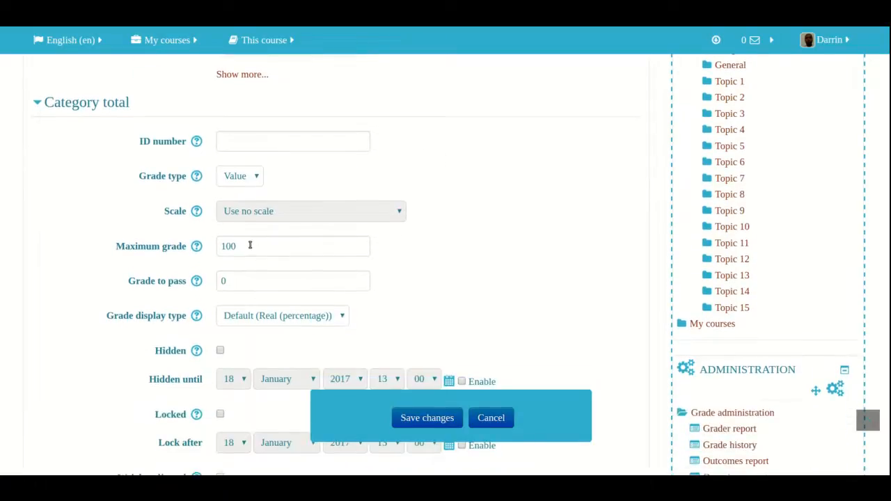
{"action": "left_click", "coordinate": [255, 178]}
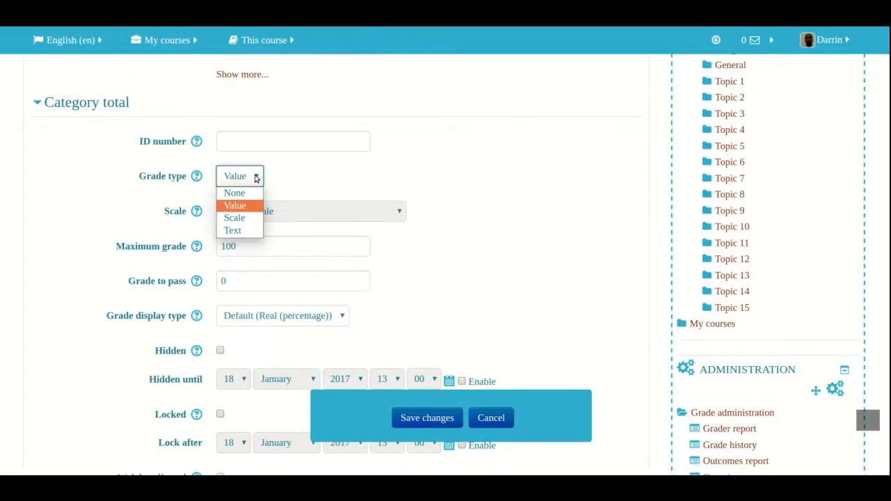
{"action": "left_click", "coordinate": [257, 177]}
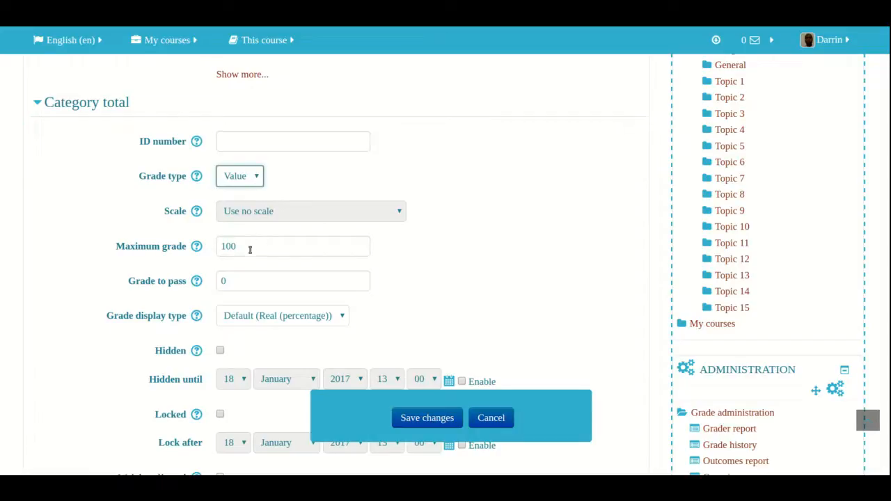
{"action": "key", "text": "Tab"}
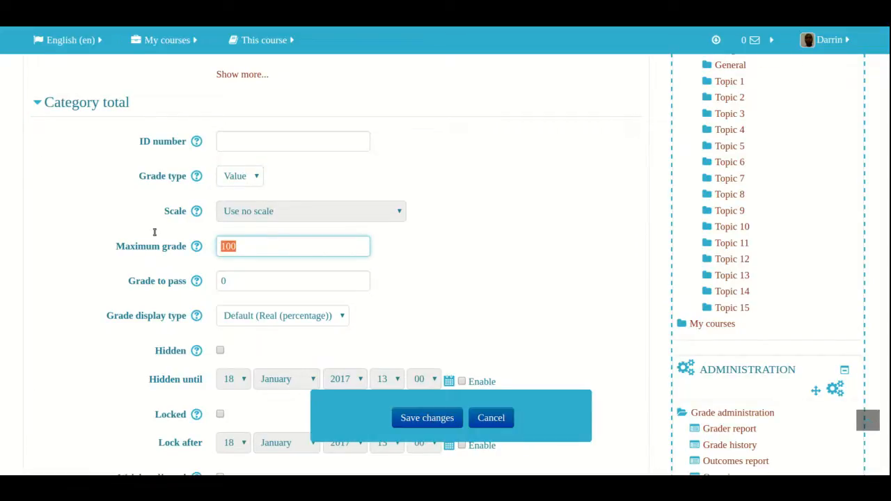
{"action": "scroll", "coordinate": [154, 233], "scroll_direction": "down", "scroll_amount": 10}
{"action": "scroll", "coordinate": [155, 235], "scroll_direction": "up", "scroll_amount": 4}
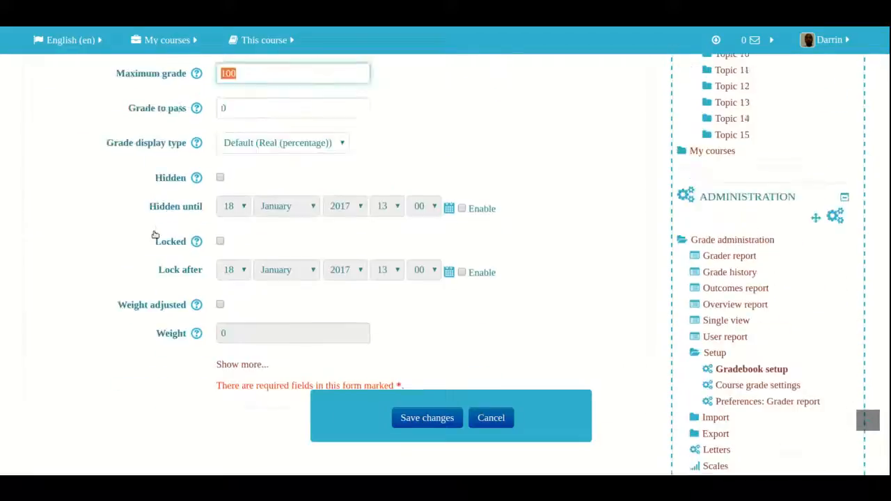
{"action": "type", "text": "35"}
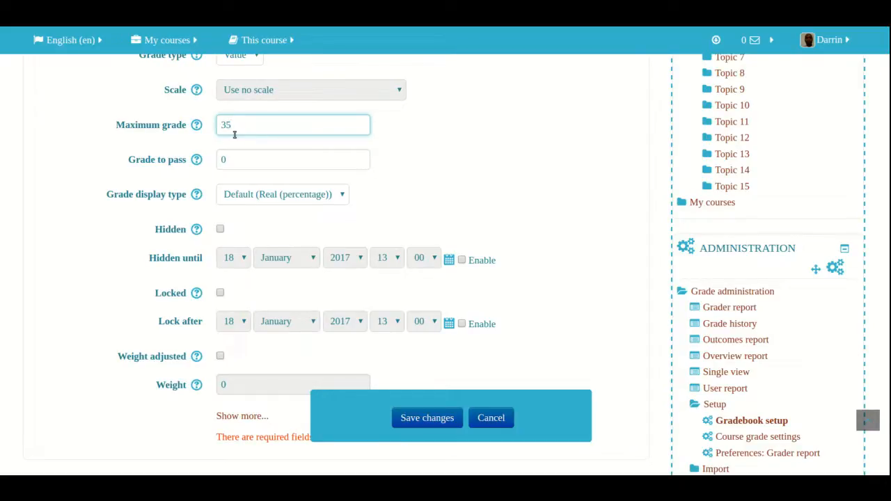
- Switch to the objectives document and highlight the percentage listed for Assignments to check it
{"action": "key", "text": "alt+Tab"}
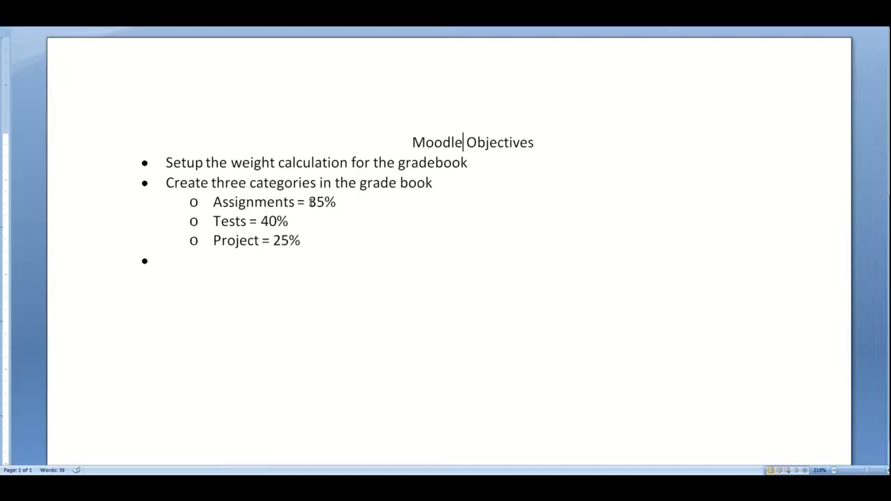
{"action": "right_click", "coordinate": [311, 202]}
{"action": "key", "text": "Escape"}
{"action": "left_click_drag", "start_coordinate": [336, 202], "coordinate": [304, 204]}
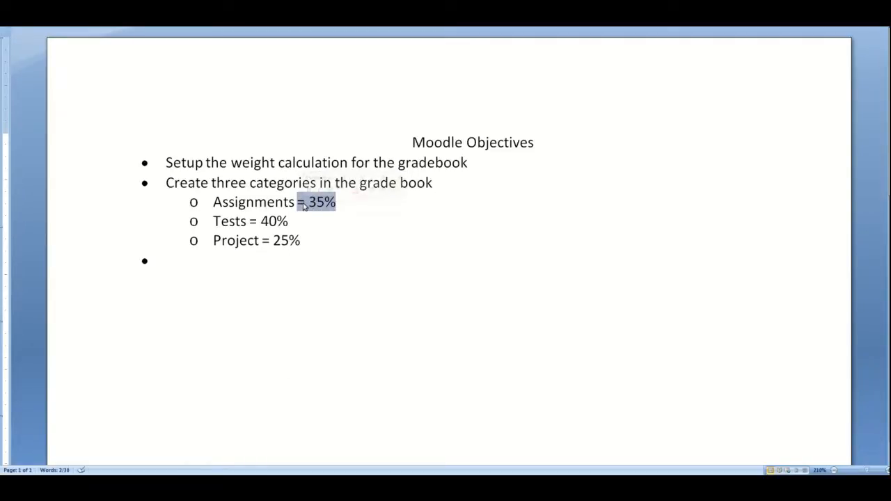
- Return to Moodle, review the Assignments category form and save the new category to the gradebook
{"action": "key", "text": "alt+Tab"}
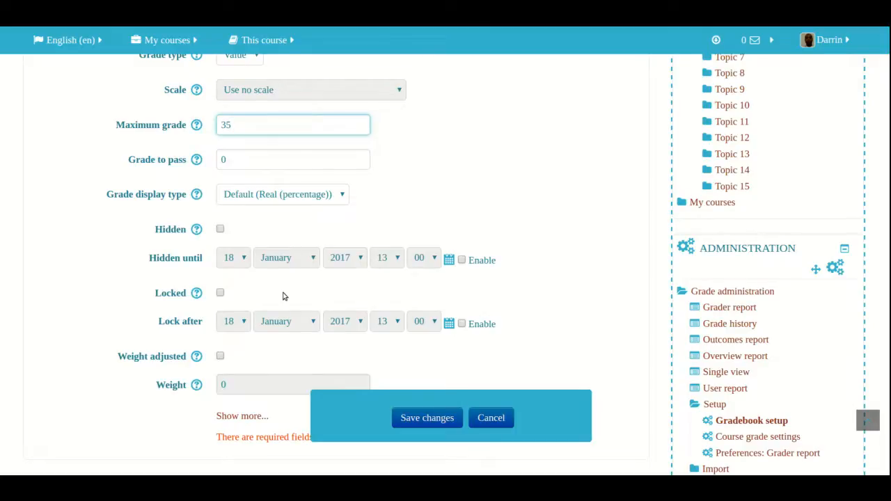
{"action": "scroll", "coordinate": [284, 297], "scroll_direction": "down", "scroll_amount": 3}
{"action": "scroll", "coordinate": [283, 296], "scroll_direction": "up", "scroll_amount": 4}
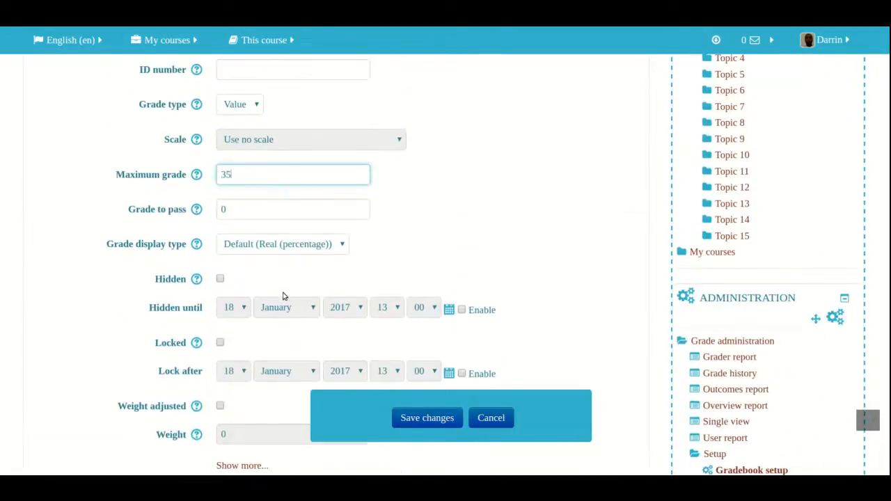
{"action": "scroll", "coordinate": [293, 239], "scroll_direction": "up", "scroll_amount": 5}
{"action": "scroll", "coordinate": [293, 240], "scroll_direction": "down", "scroll_amount": 5}
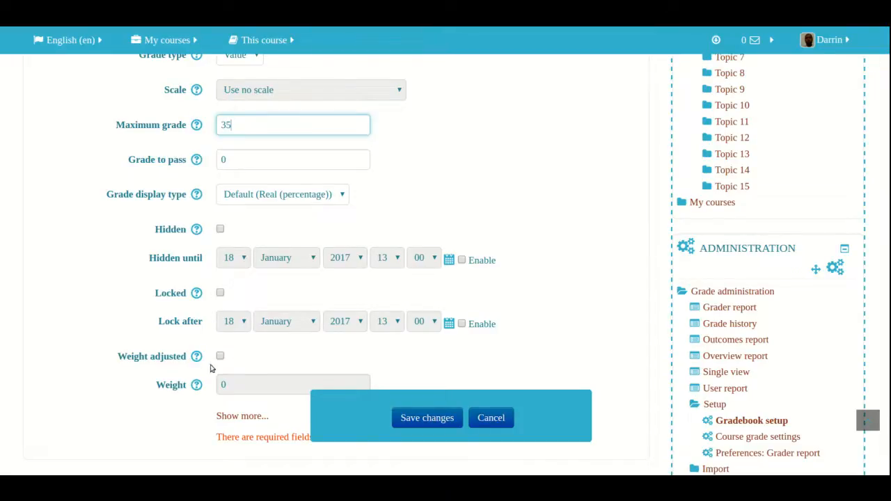
{"action": "scroll", "coordinate": [228, 365], "scroll_direction": "up", "scroll_amount": 3}
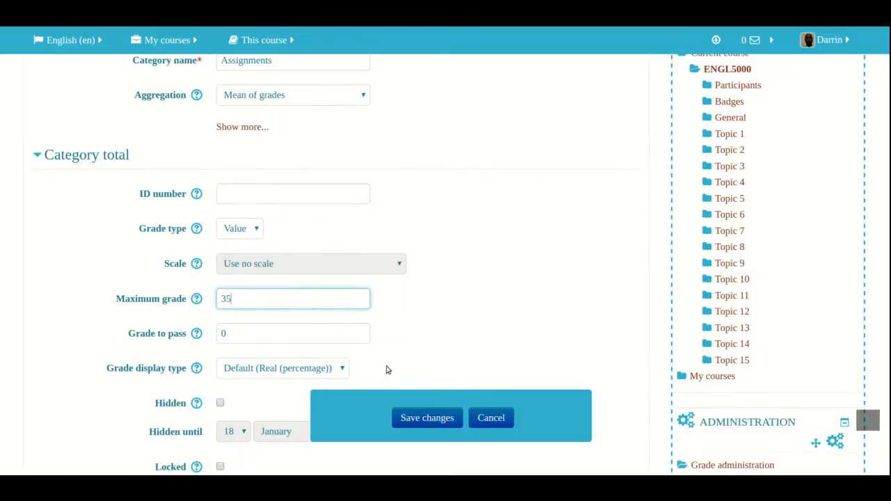
{"action": "left_click", "coordinate": [408, 419]}
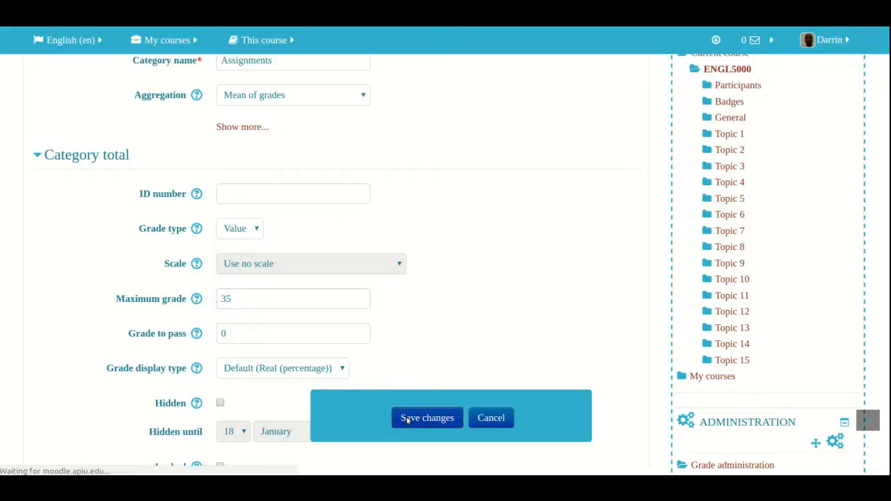
{"action": "scroll", "coordinate": [380, 341], "scroll_direction": "down", "scroll_amount": 1}
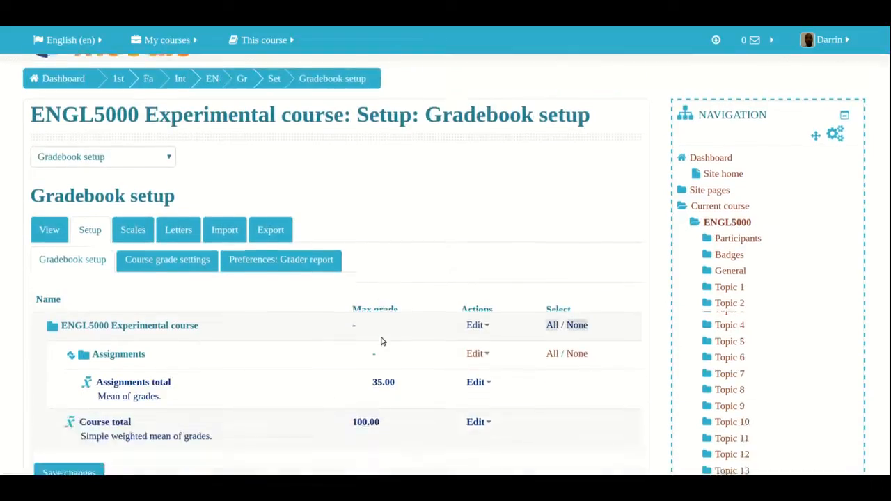
{"action": "scroll", "coordinate": [381, 341], "scroll_direction": "down", "scroll_amount": 2}
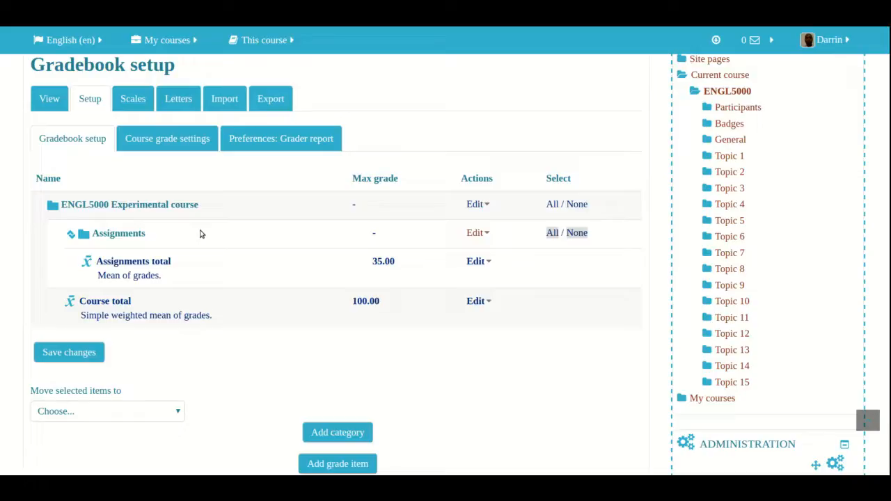
- Start a new grade category named "Test" and set its maximum grade to 40, keeping the Mean of grades aggregation
{"action": "left_click", "coordinate": [319, 433]}
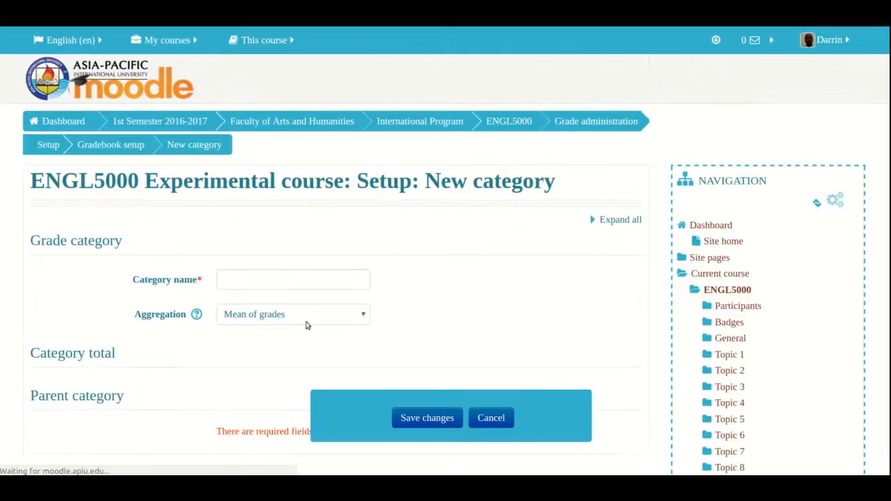
{"action": "left_click", "coordinate": [251, 259]}
{"action": "type", "text": "Test"}
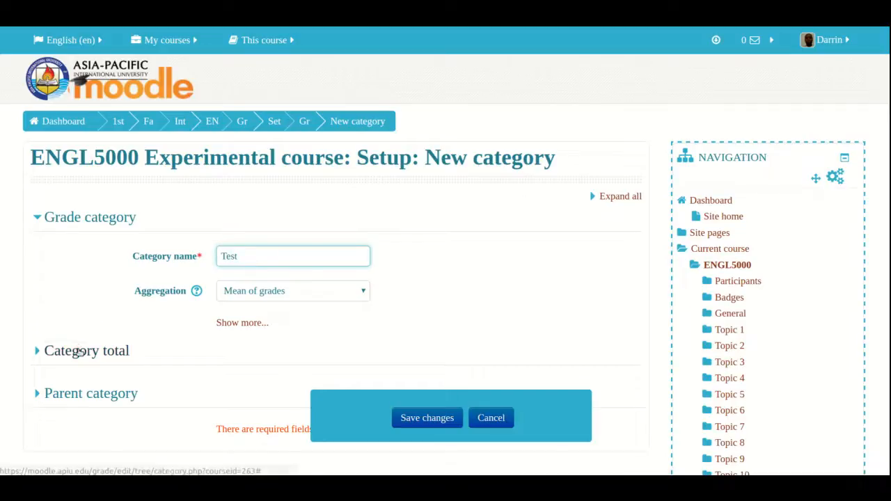
{"action": "left_click", "coordinate": [80, 353]}
{"action": "scroll", "coordinate": [80, 353], "scroll_direction": "down", "scroll_amount": 4}
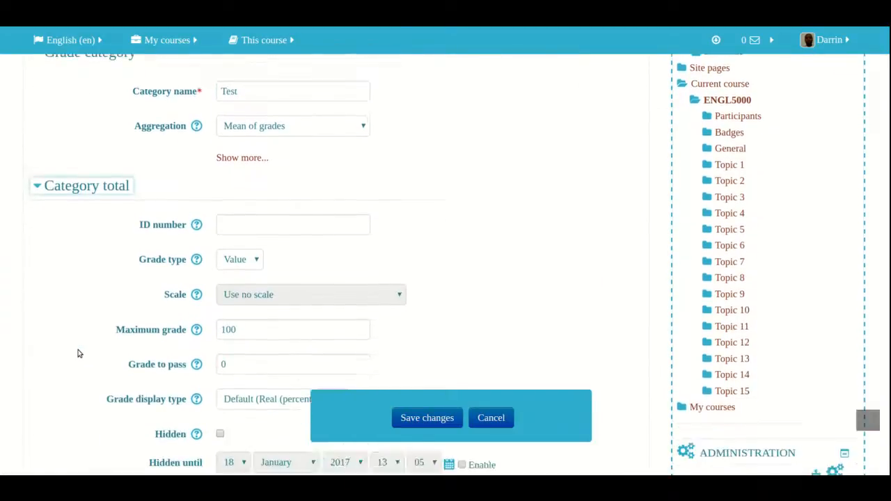
{"action": "left_click_drag", "start_coordinate": [250, 245], "coordinate": [159, 247]}
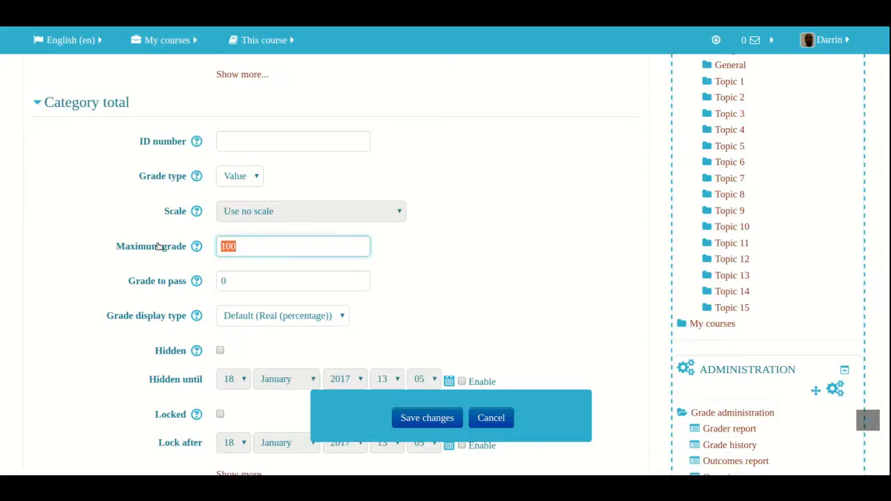
{"action": "type", "text": "40"}
- Keep ENGL5000 Experimental course as the Test category's parent category and save the category
{"action": "scroll", "coordinate": [155, 284], "scroll_direction": "down", "scroll_amount": 3}
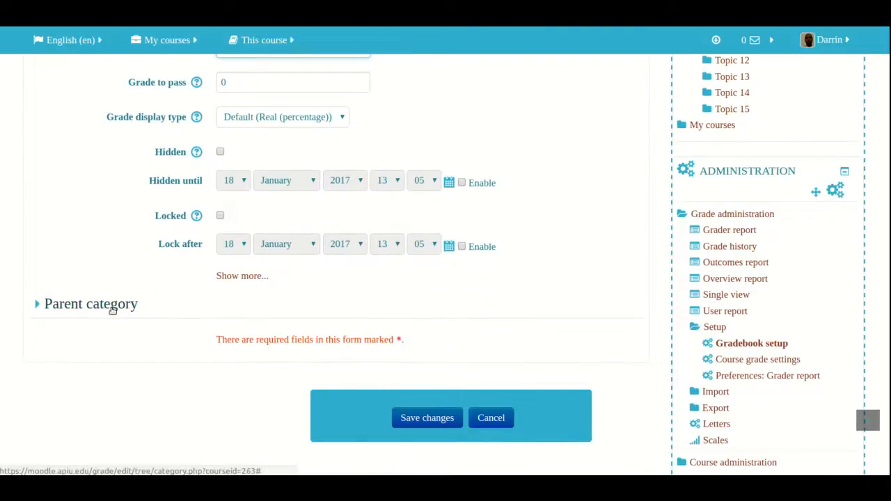
{"action": "left_click", "coordinate": [112, 306]}
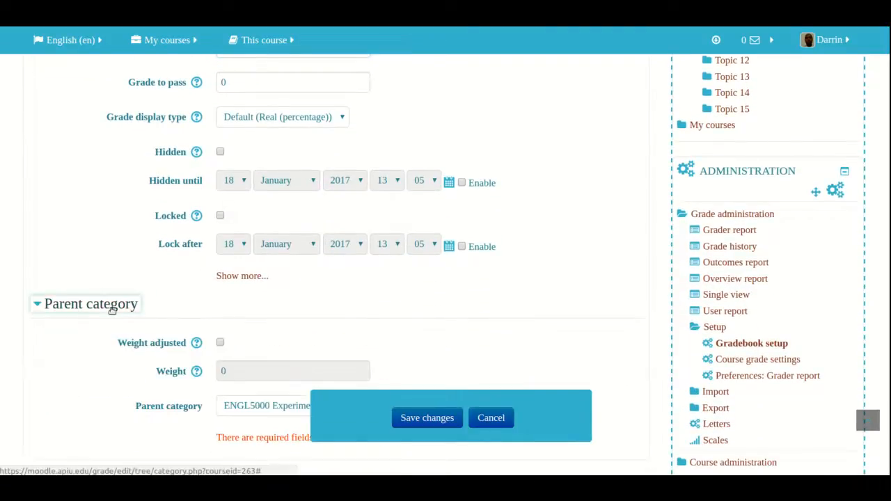
{"action": "scroll", "coordinate": [109, 352], "scroll_direction": "down", "scroll_amount": 3}
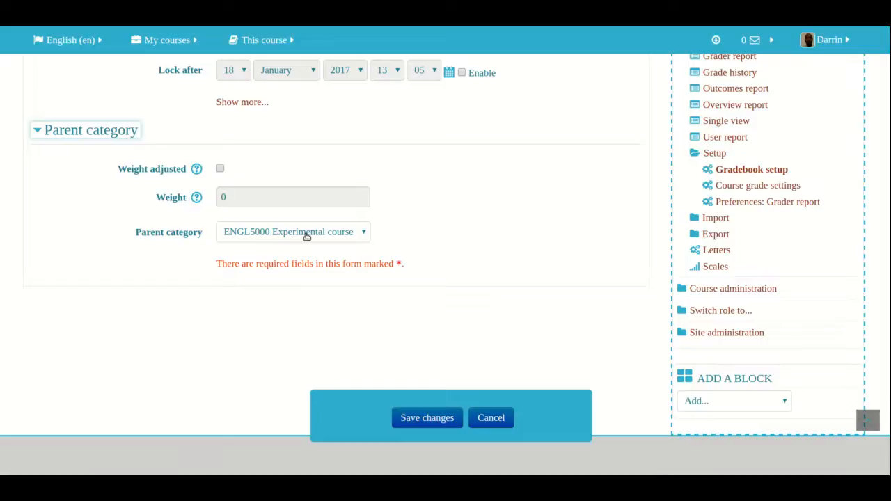
{"action": "left_click", "coordinate": [306, 235]}
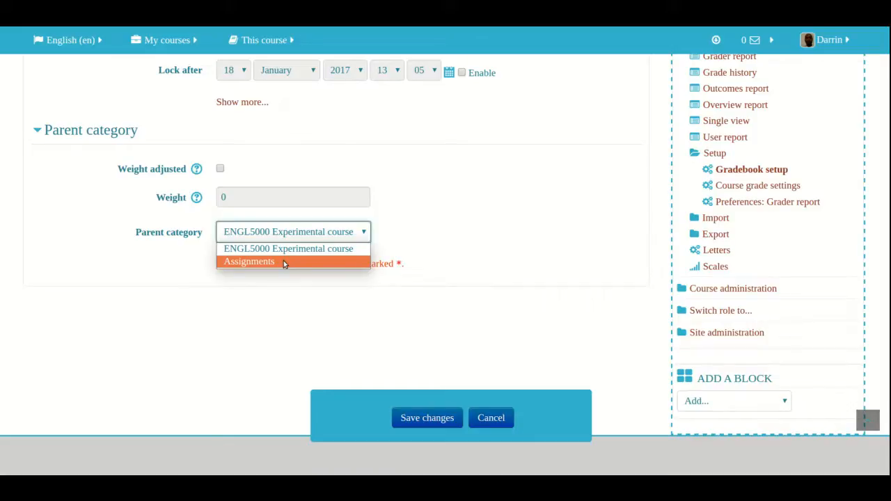
{"action": "left_click", "coordinate": [276, 251]}
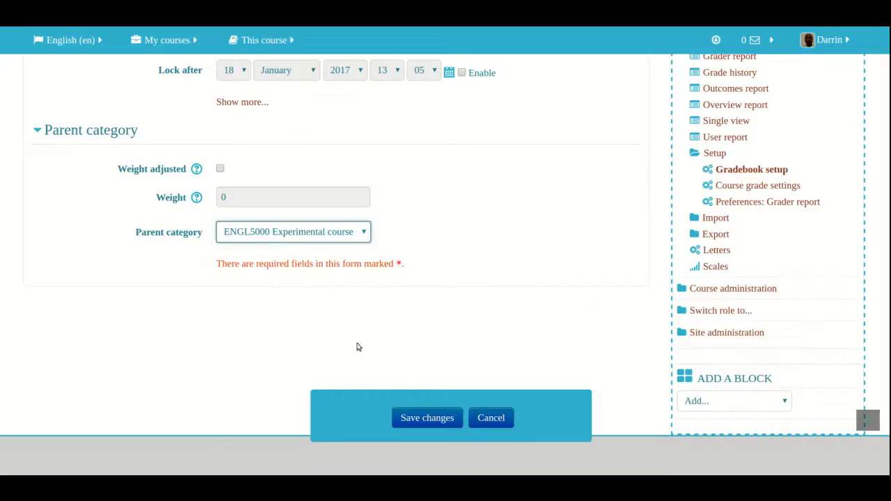
{"action": "left_click", "coordinate": [413, 419]}
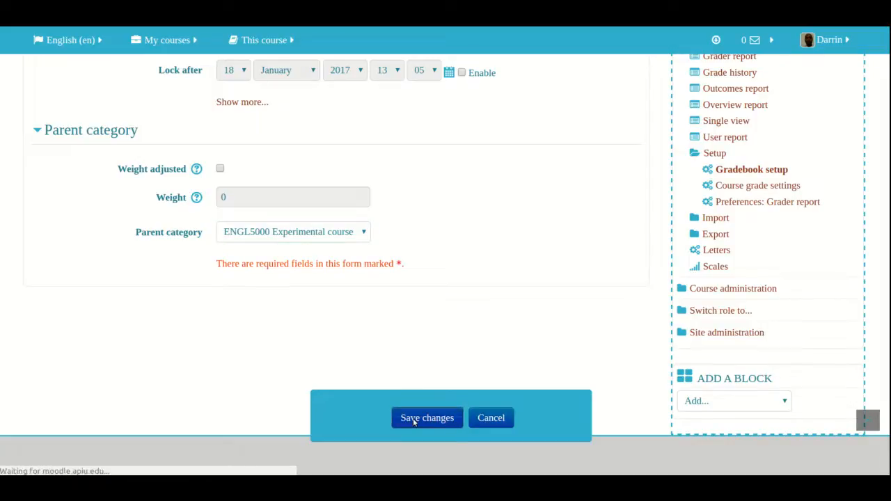
{"action": "scroll", "coordinate": [412, 422], "scroll_direction": "down", "scroll_amount": 4}
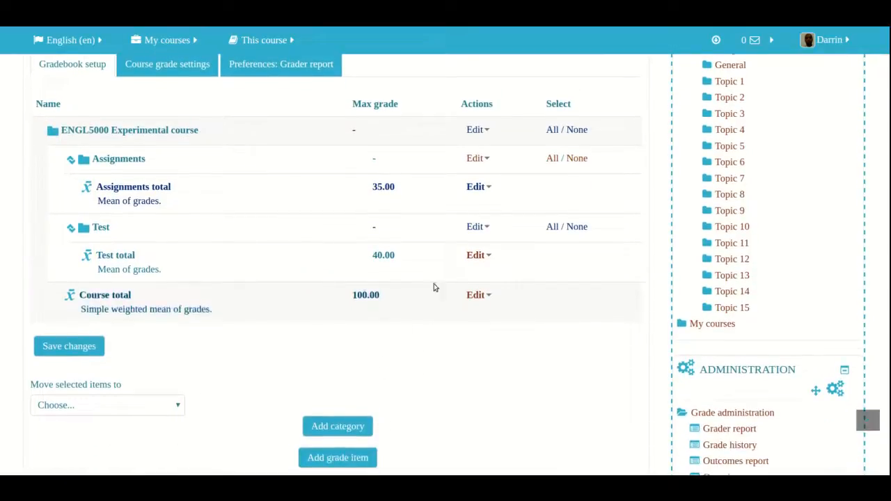
- Start a new grade category named "Project" and set its maximum grade to 25, keeping the Mean of grades aggregation
{"action": "left_click", "coordinate": [335, 428]}
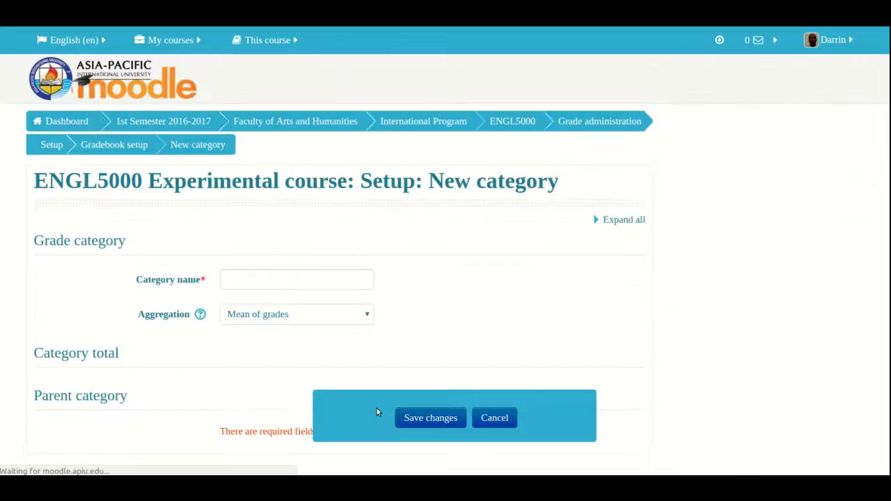
{"action": "left_click", "coordinate": [248, 255]}
{"action": "type", "text": "Project"}
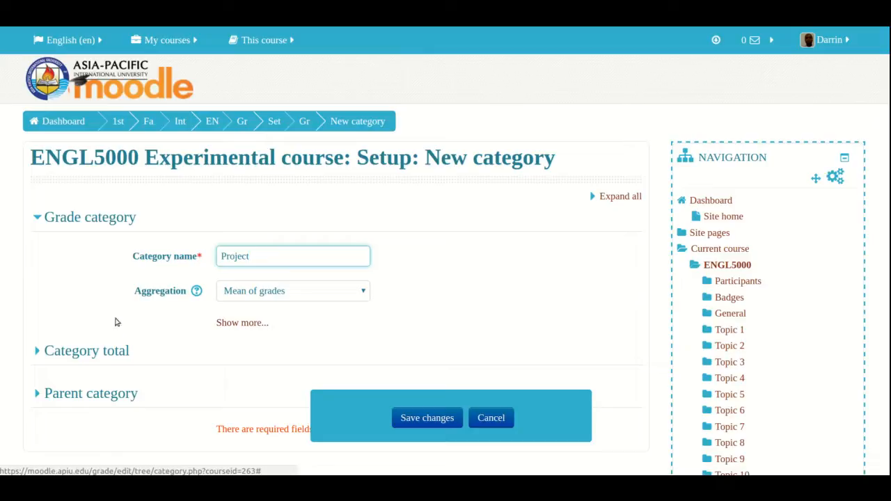
{"action": "left_click", "coordinate": [80, 352]}
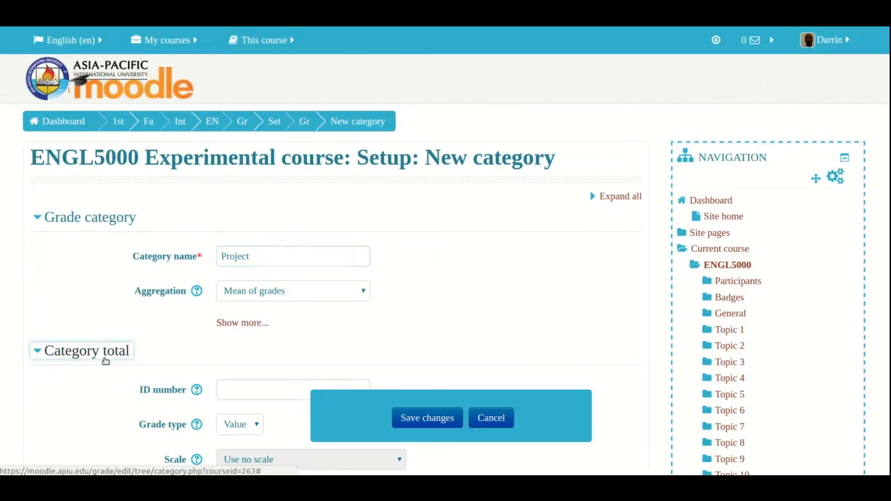
{"action": "scroll", "coordinate": [103, 360], "scroll_direction": "down", "scroll_amount": 5}
{"action": "double_click", "coordinate": [259, 197]}
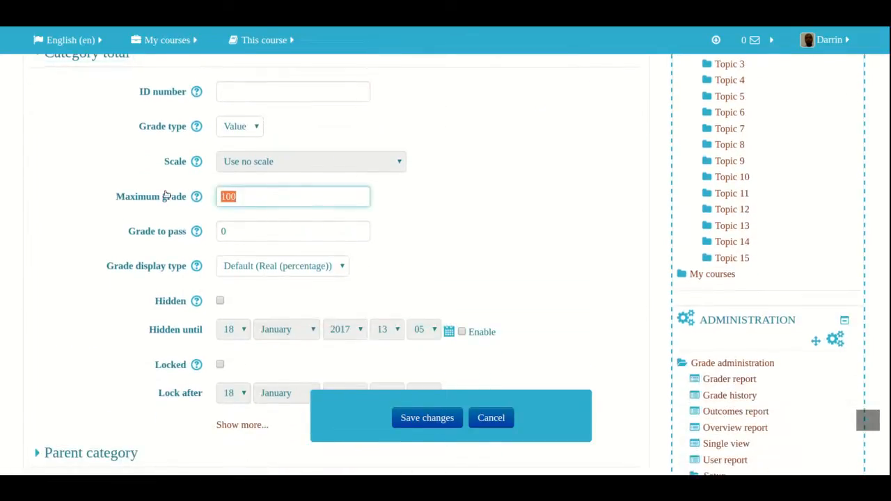
{"action": "type", "text": "25"}
- Save the Project category with ENGL5000 Experimental course as its parent and review the maximum grades in the gradebook setup
{"action": "scroll", "coordinate": [133, 372], "scroll_direction": "down", "scroll_amount": 5}
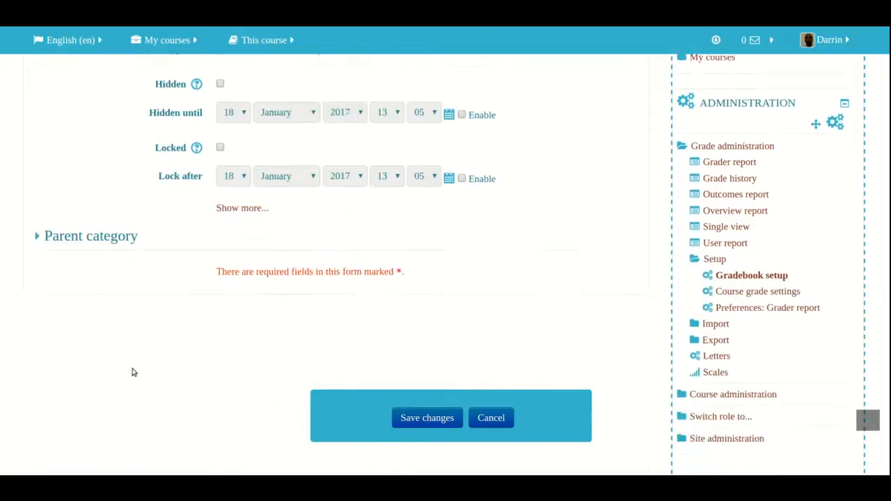
{"action": "left_click", "coordinate": [116, 180]}
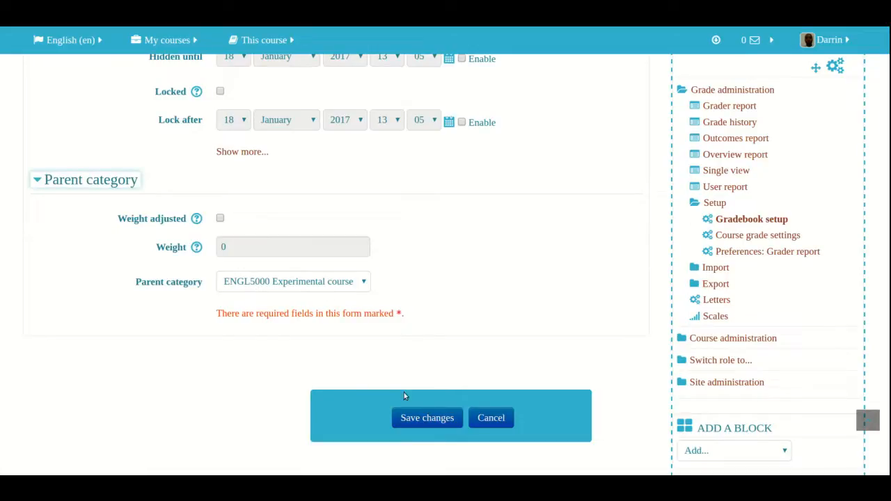
{"action": "left_click", "coordinate": [428, 417]}
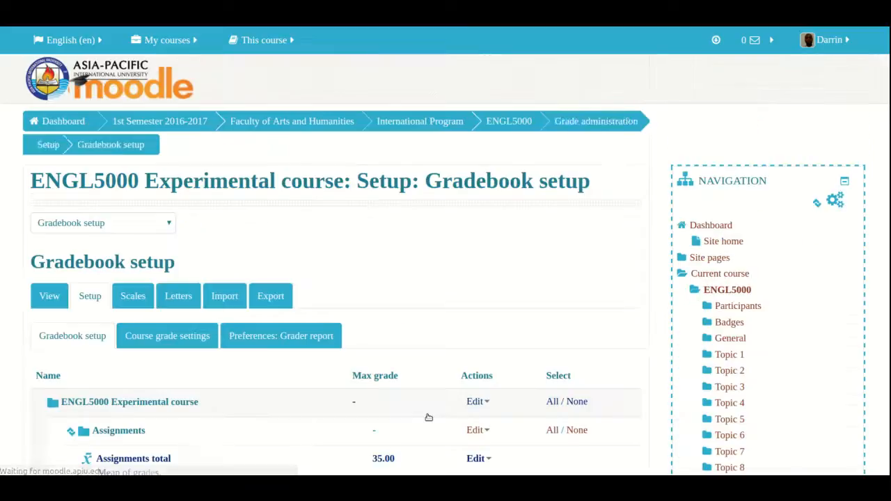
{"action": "scroll", "coordinate": [428, 417], "scroll_direction": "down", "scroll_amount": 3}
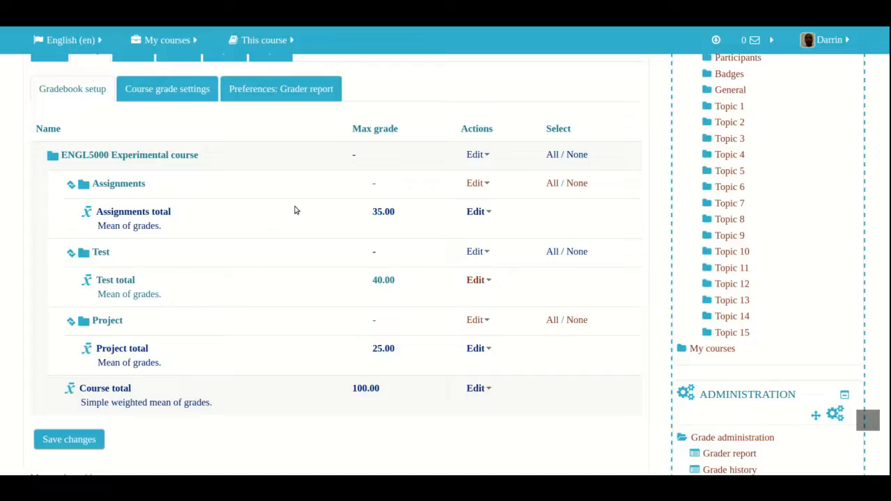
{"action": "left_click_drag", "start_coordinate": [411, 199], "coordinate": [352, 193]}
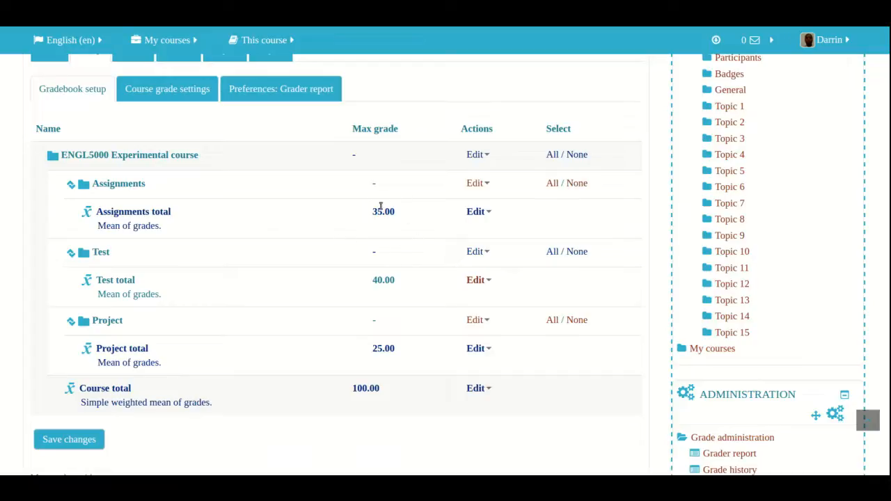